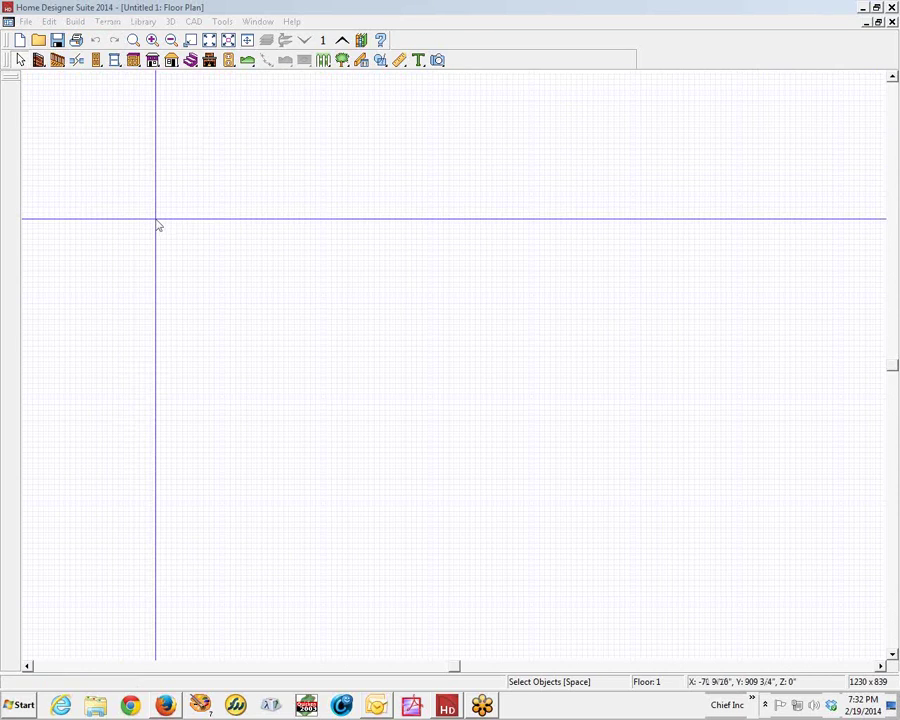
# Step: Choose the Straight Exterior Wall tool from Wall Tools on the toolbar
pyautogui.click(38, 60)
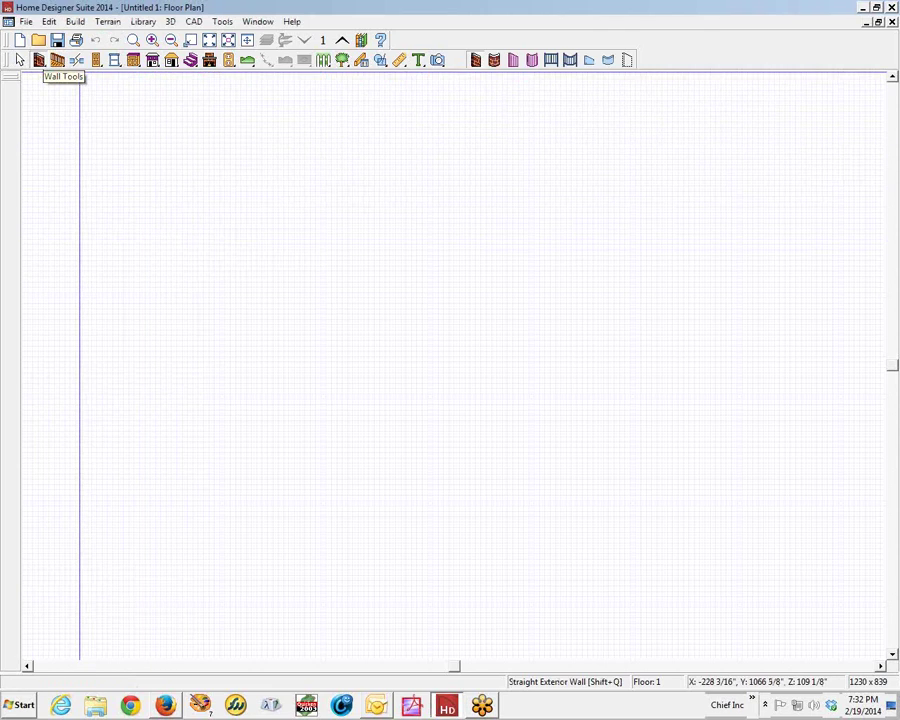
# Step: Open Edit > Default Settings, reposition the dialog, and expand the Cabinets category
pyautogui.click(55, 24)
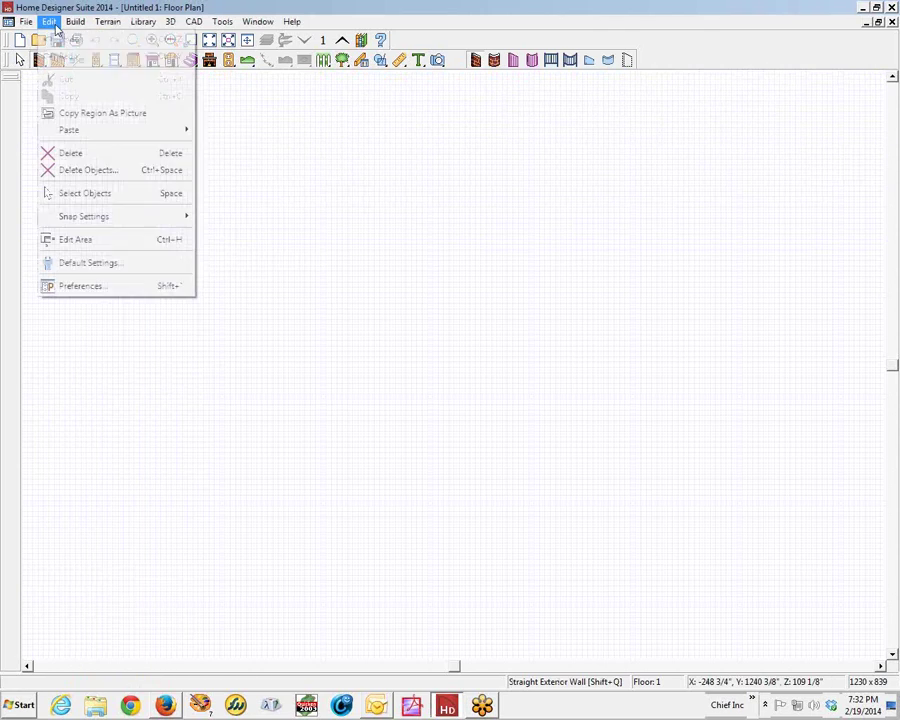
pyautogui.click(86, 263)
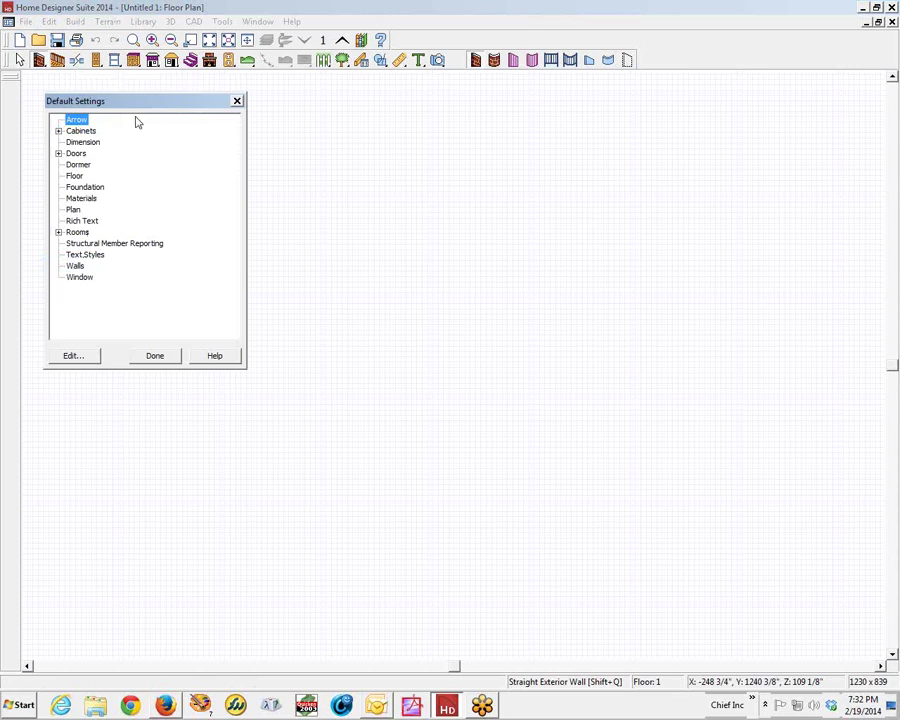
pyautogui.moveTo(128, 102); pyautogui.dragTo(210, 137)
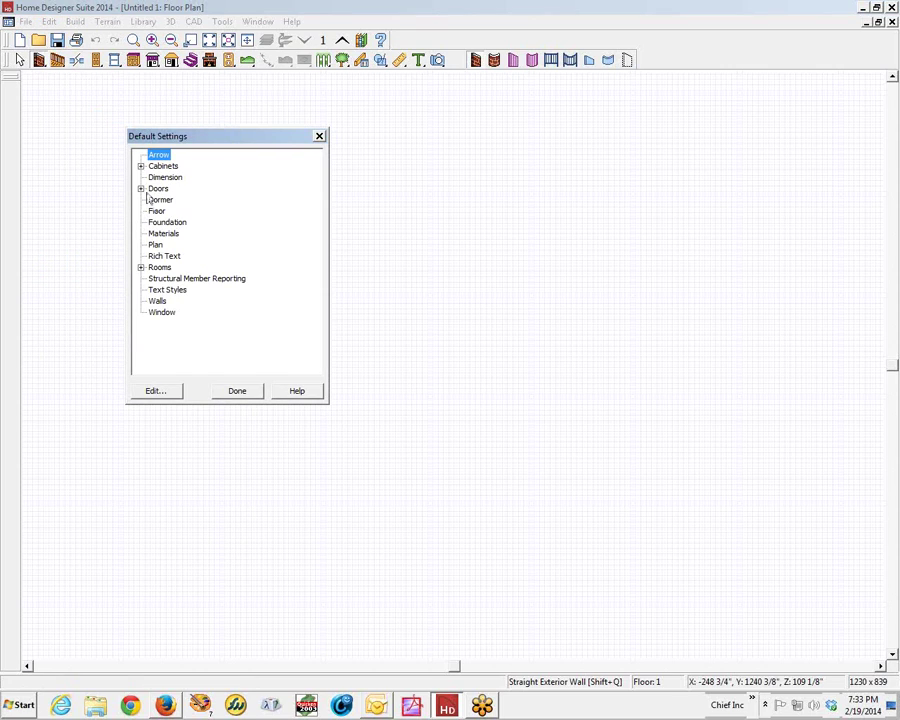
pyautogui.click(140, 166)
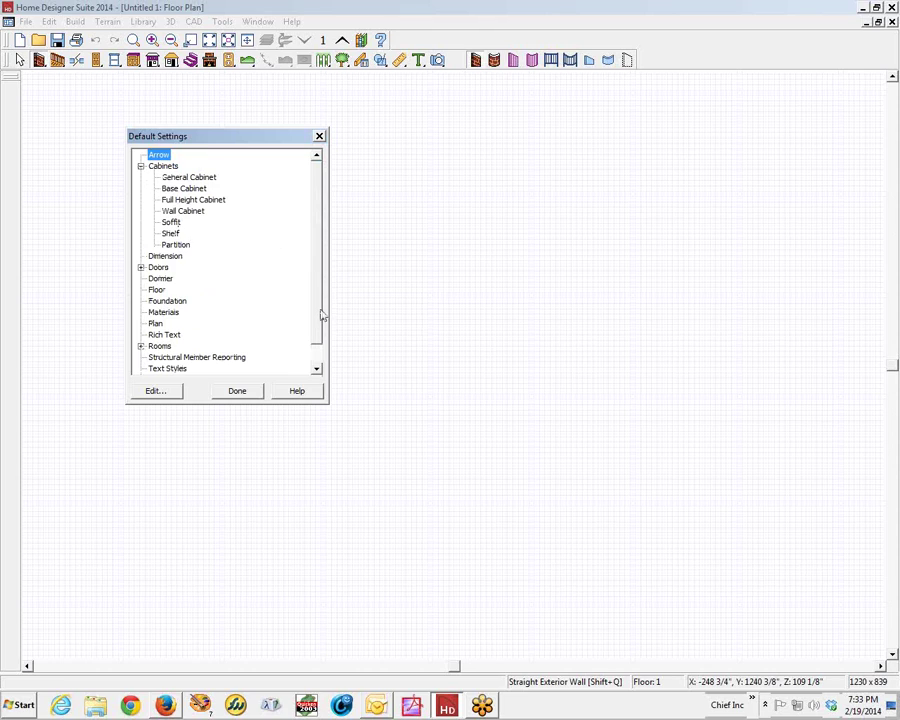
pyautogui.moveTo(313, 286); pyautogui.dragTo(318, 334)
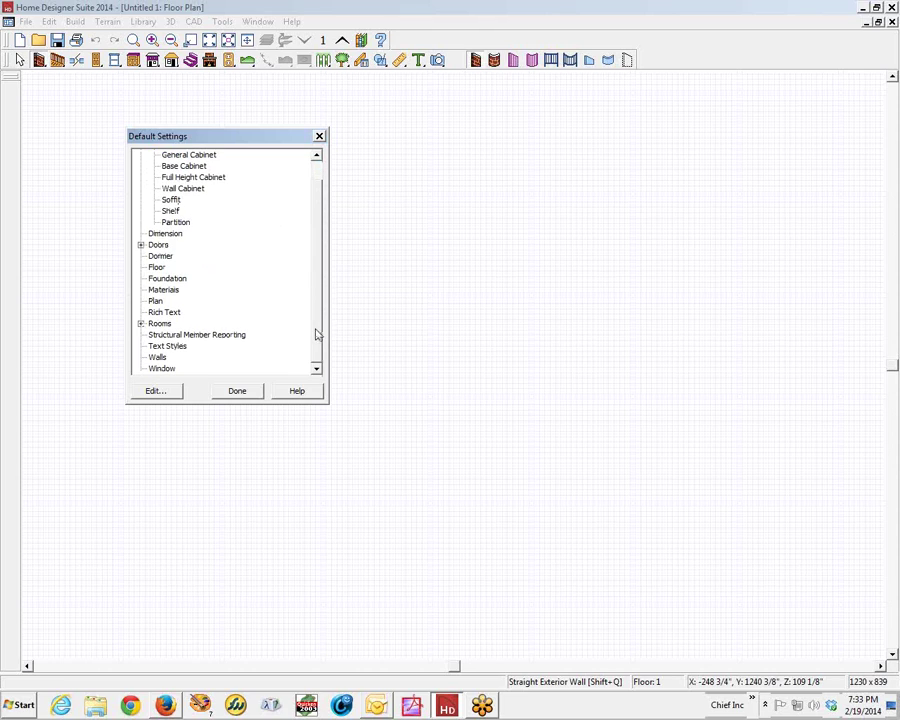
# Step: View the Window defaults without changes, then select the Walls category
pyautogui.click(161, 369)
pyautogui.click(163, 391)
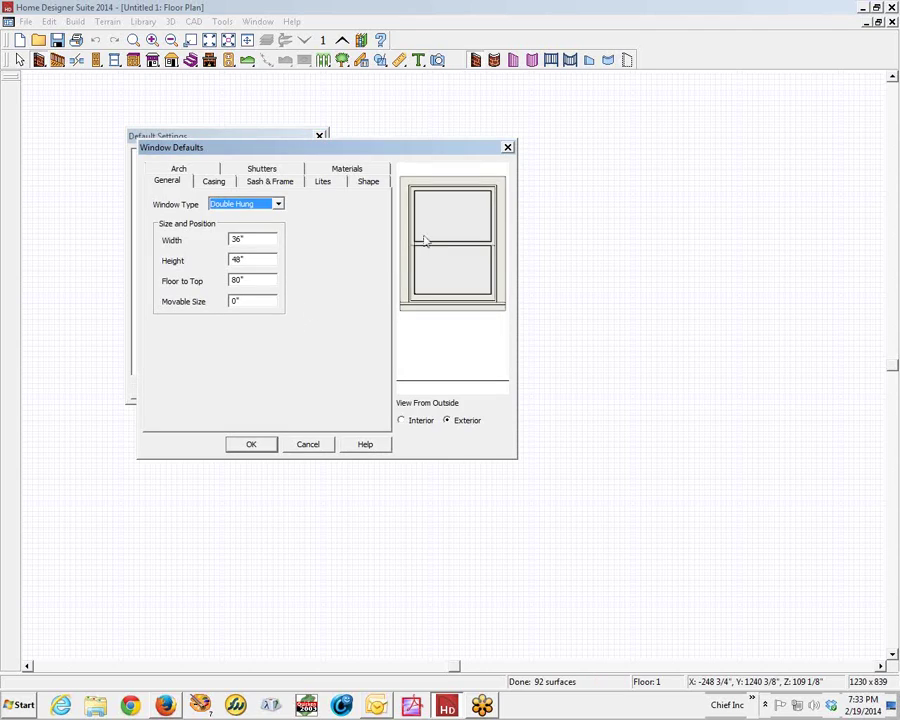
pyautogui.click(318, 447)
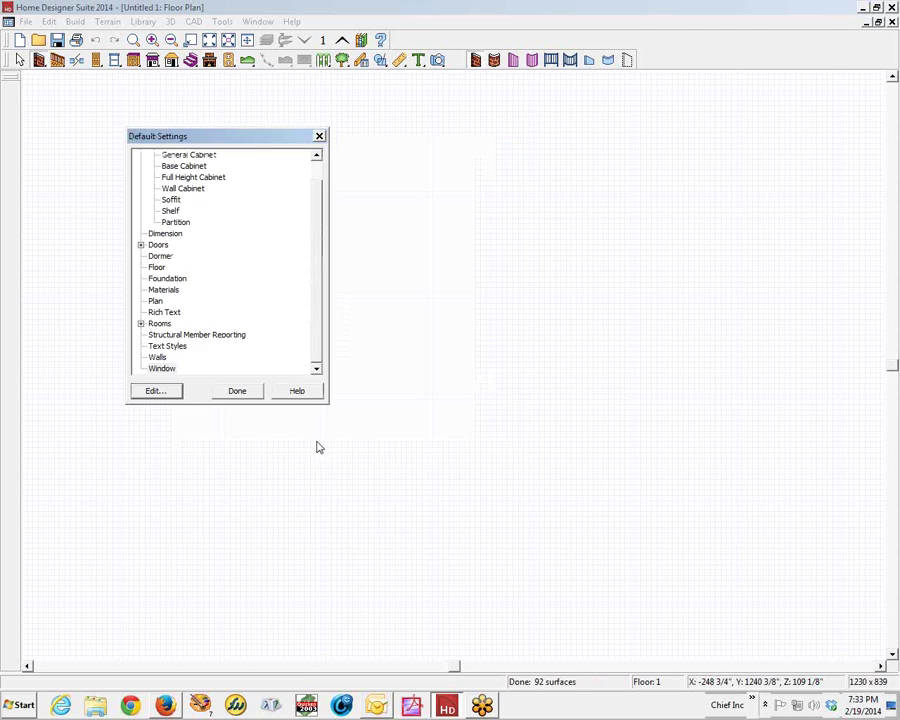
pyautogui.click(158, 357)
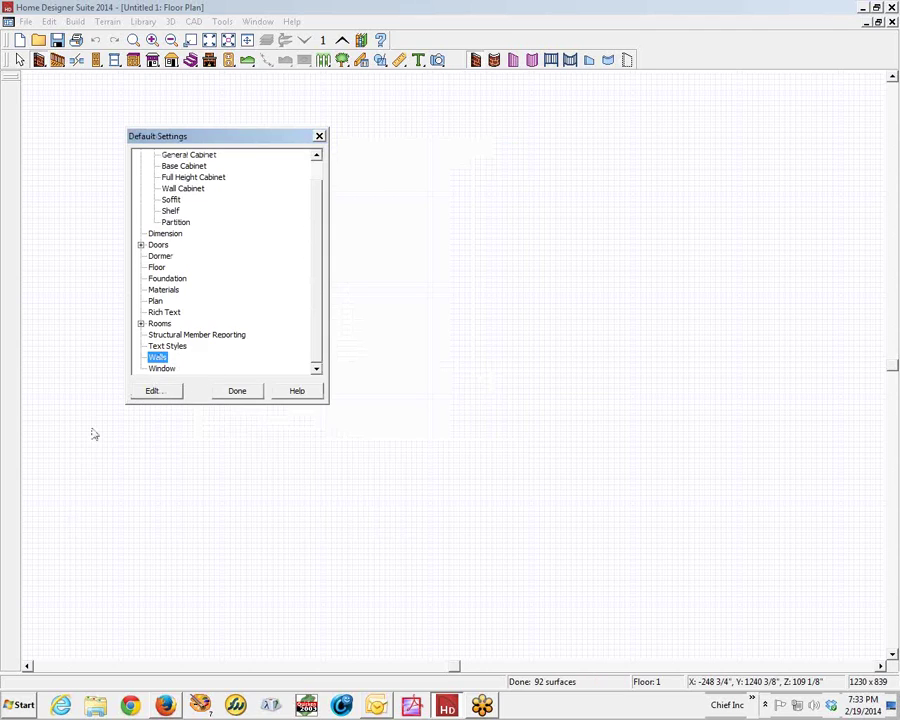
# Step: In the wall defaults, set the Exterior Wall type to Siding-4 and confirm with OK
pyautogui.click(163, 391)
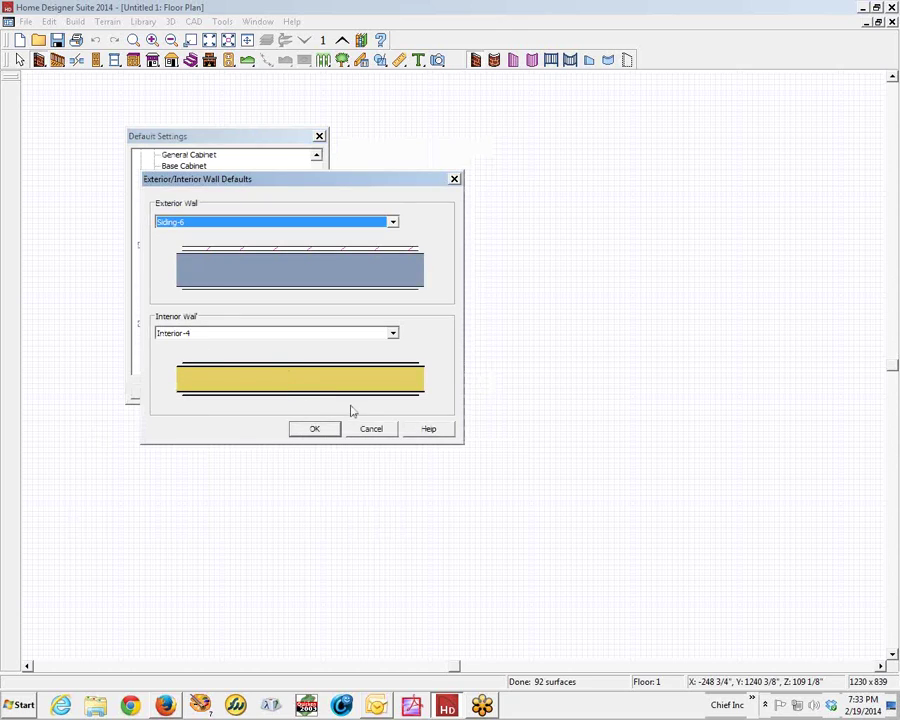
pyautogui.click(391, 225)
pyautogui.click(391, 225)
pyautogui.click(392, 224)
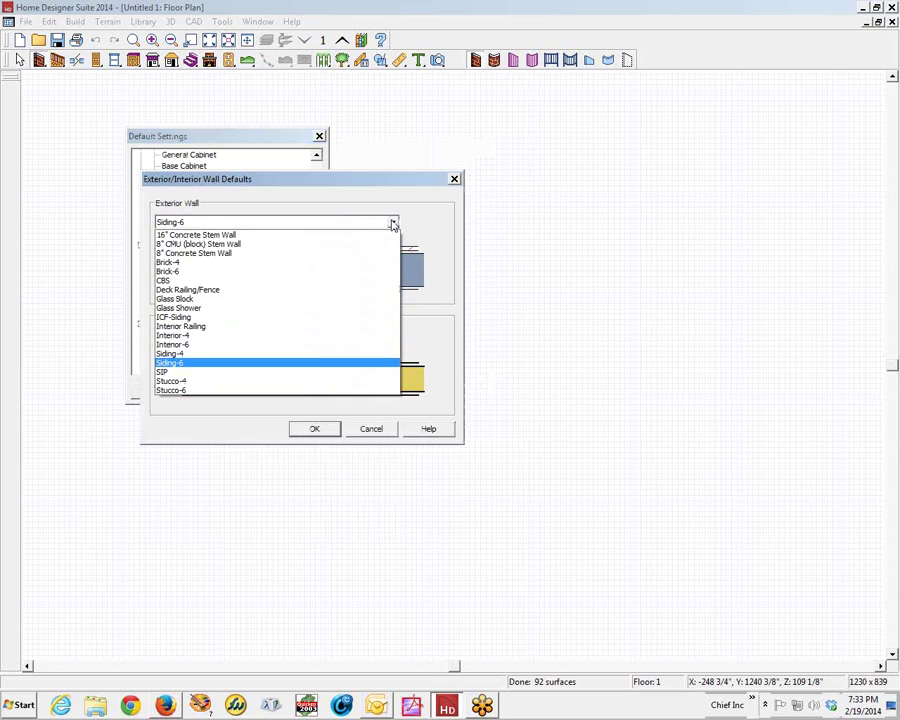
pyautogui.click(209, 354)
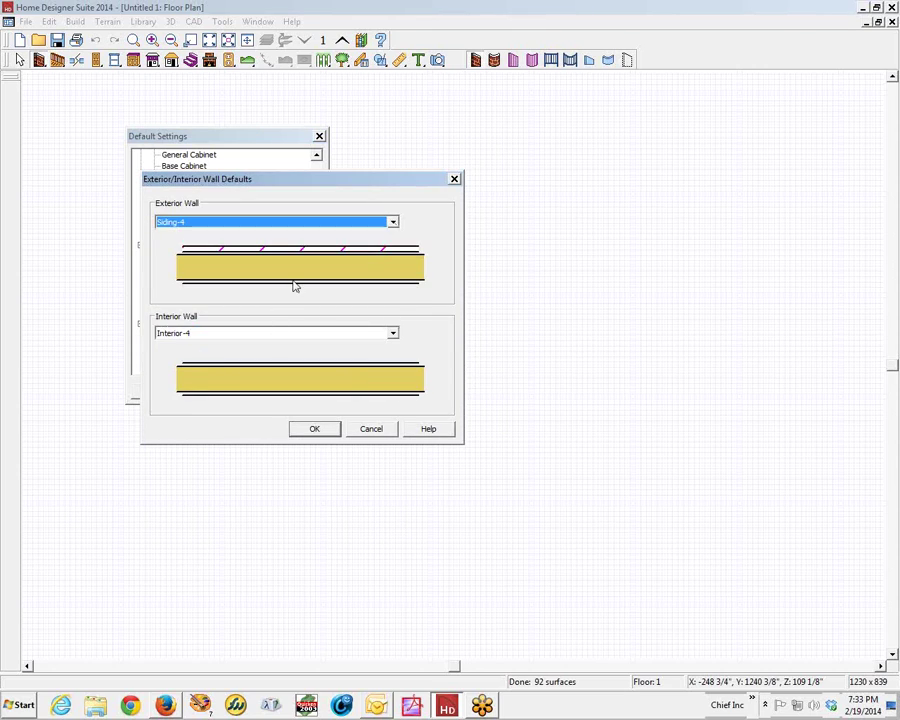
pyautogui.click(393, 225)
pyautogui.click(423, 228)
pyautogui.click(309, 430)
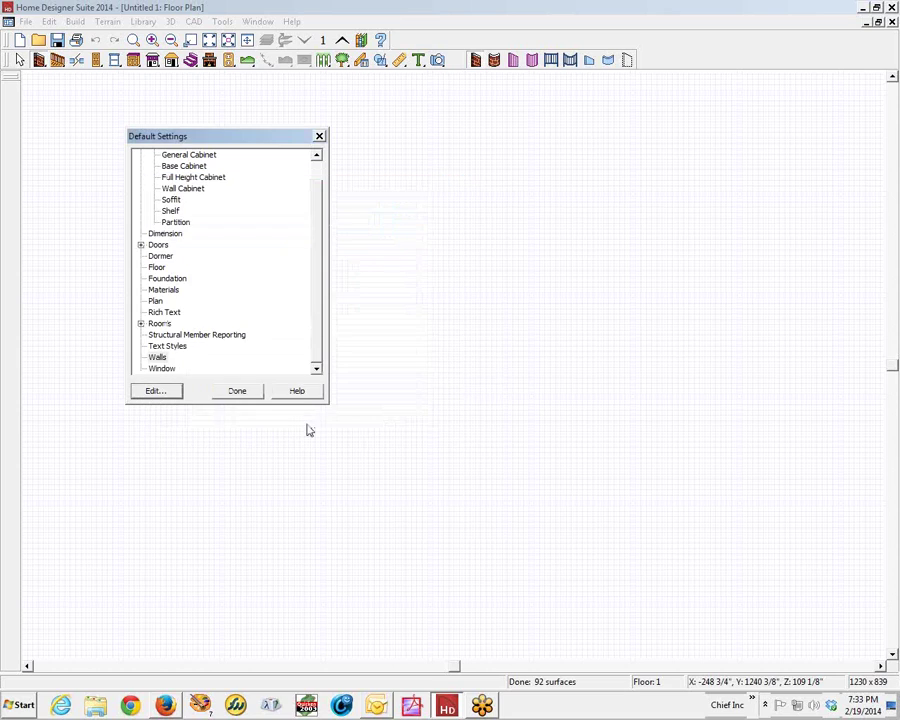
# Step: Close Default Settings and draw four exterior walls forming a closed 438 sq ft rectangle
pyautogui.click(237, 391)
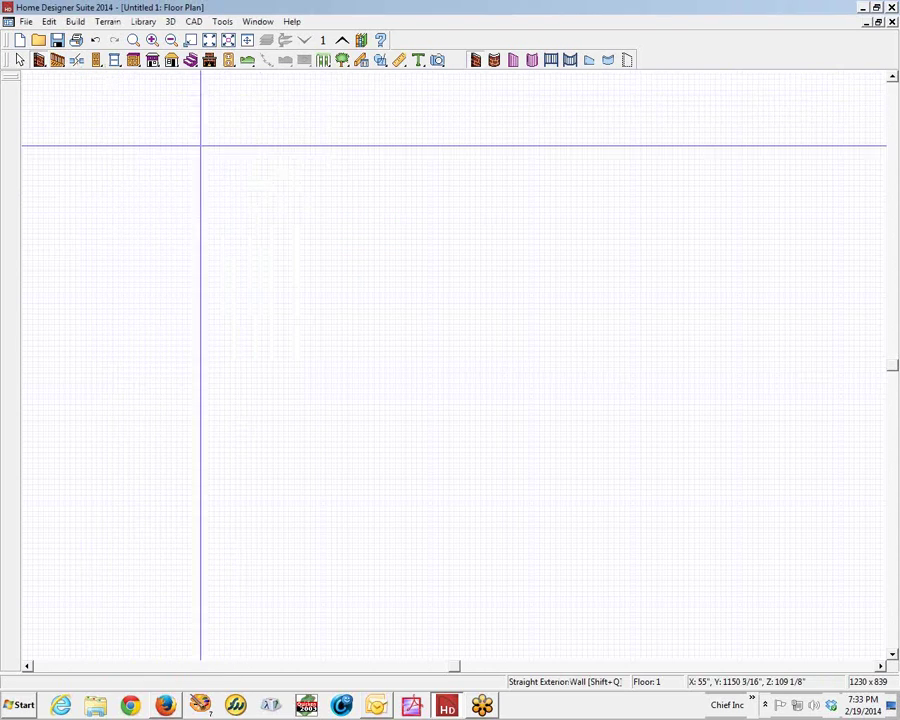
pyautogui.moveTo(268, 216); pyautogui.dragTo(267, 300)
pyautogui.moveTo(267, 300); pyautogui.dragTo(267, 217)
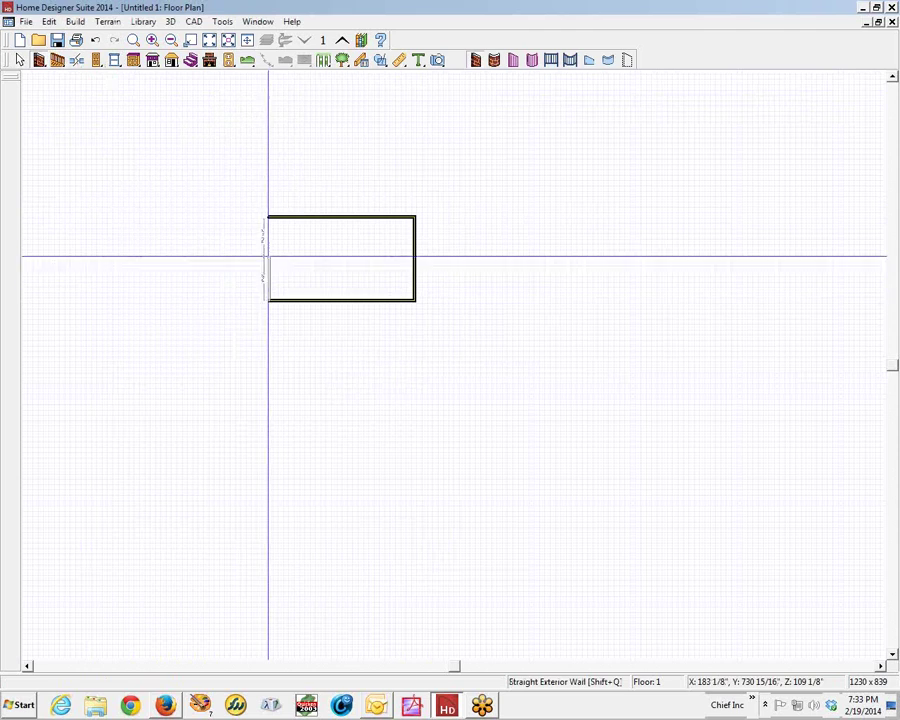
pyautogui.scroll(4, 311, 245)
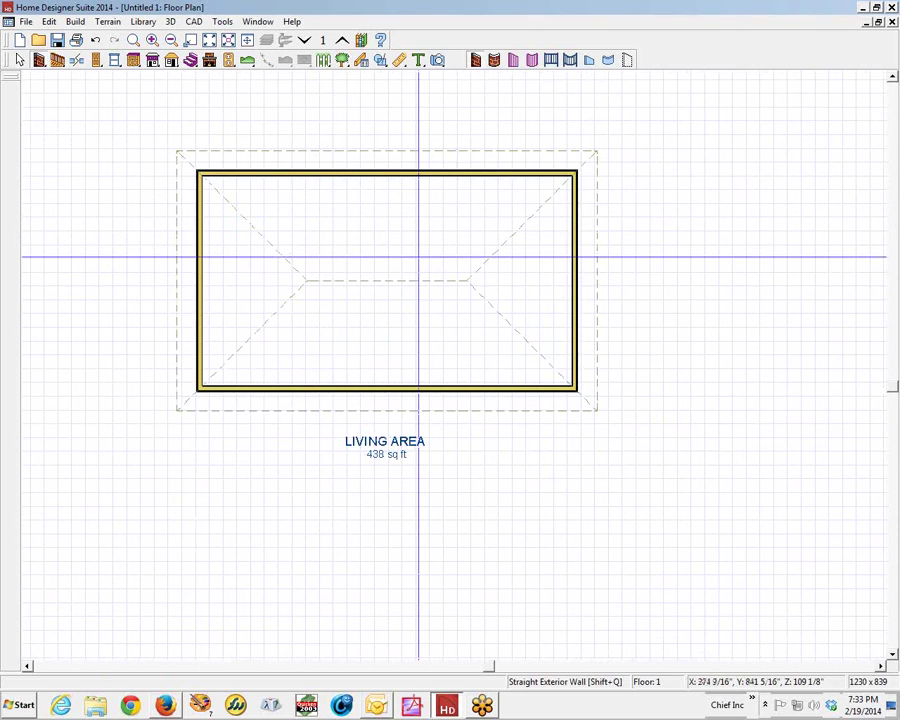
pyautogui.click(437, 60)
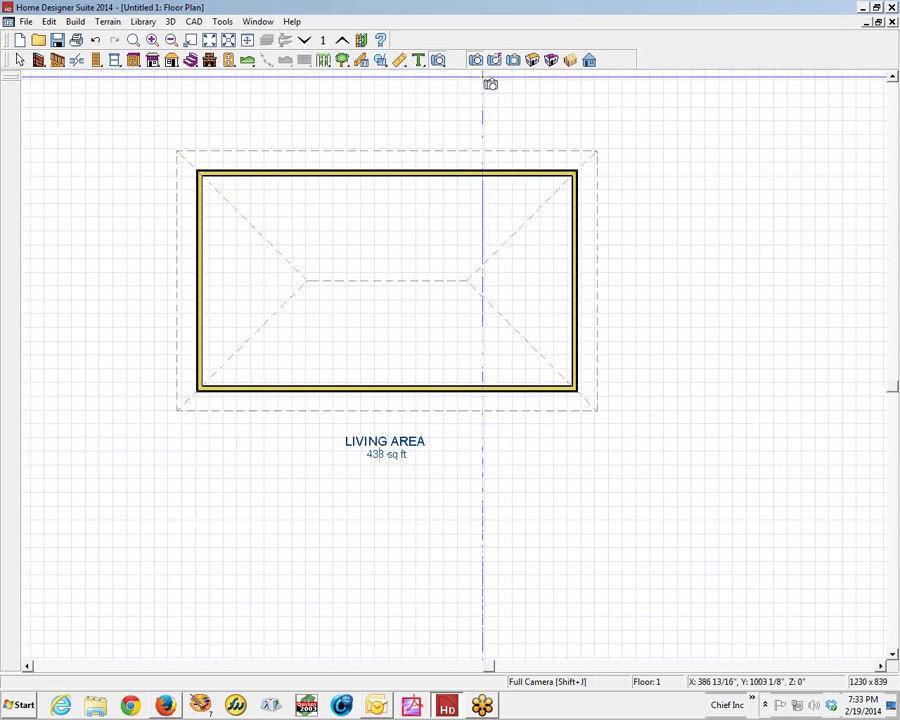
pyautogui.click(532, 60)
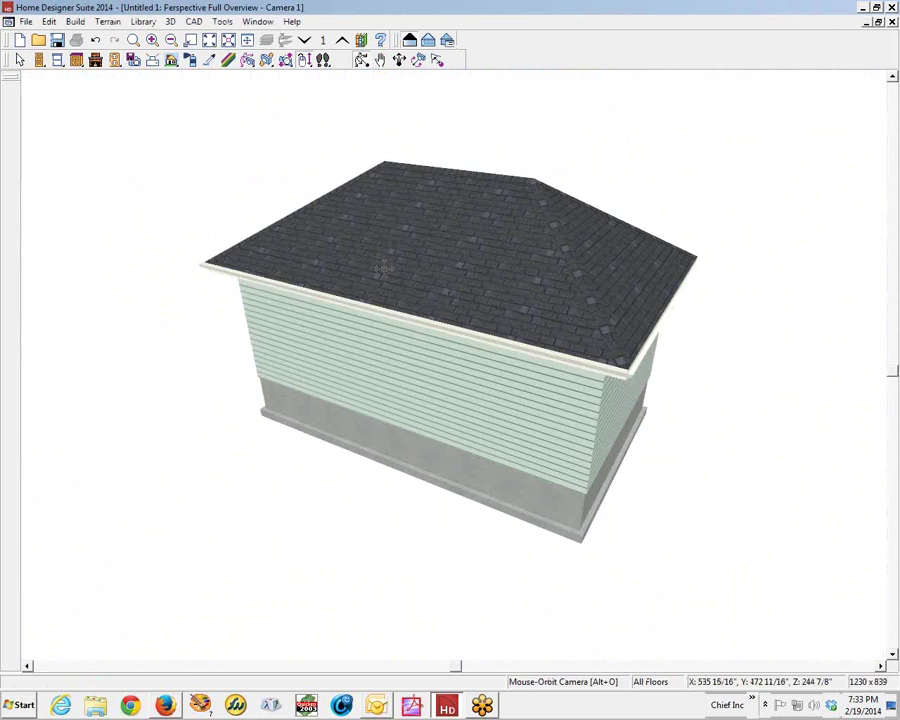
pyautogui.moveTo(381, 268); pyautogui.dragTo(418, 135)
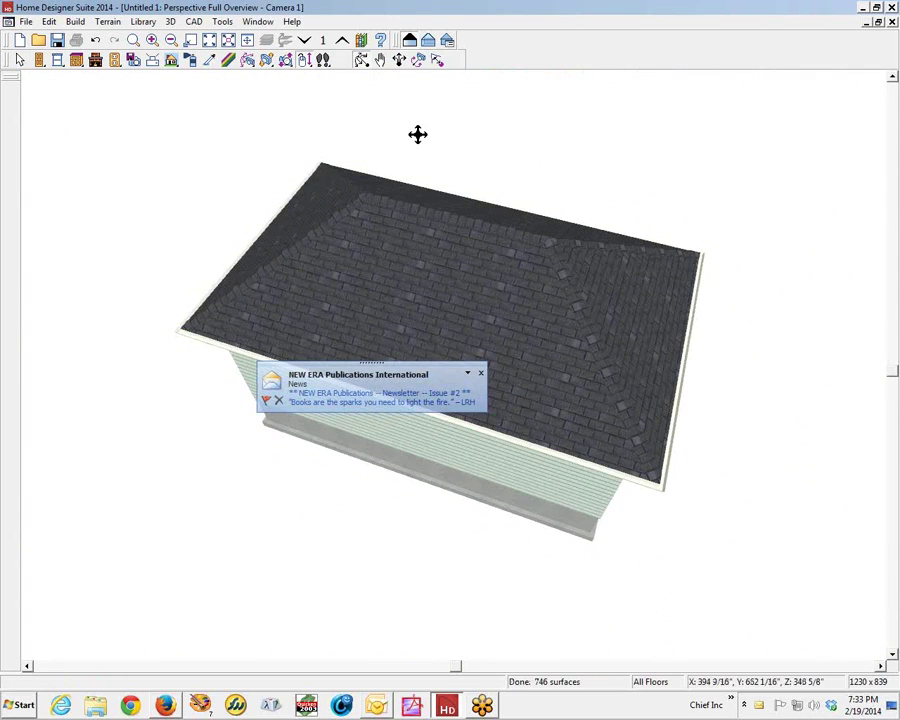
pyautogui.click(891, 22)
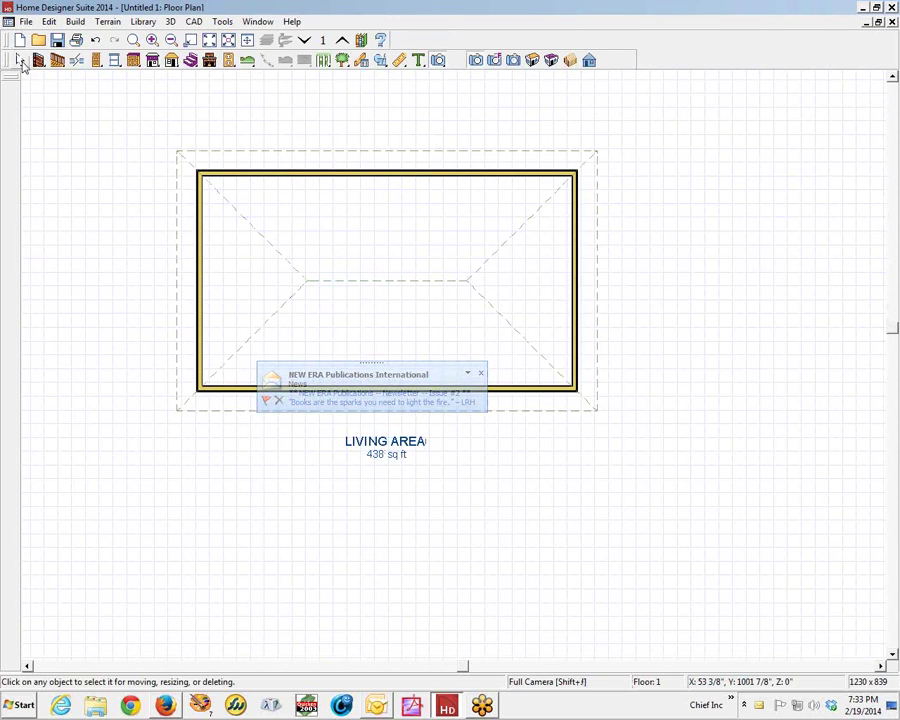
pyautogui.doubleClick(324, 181)
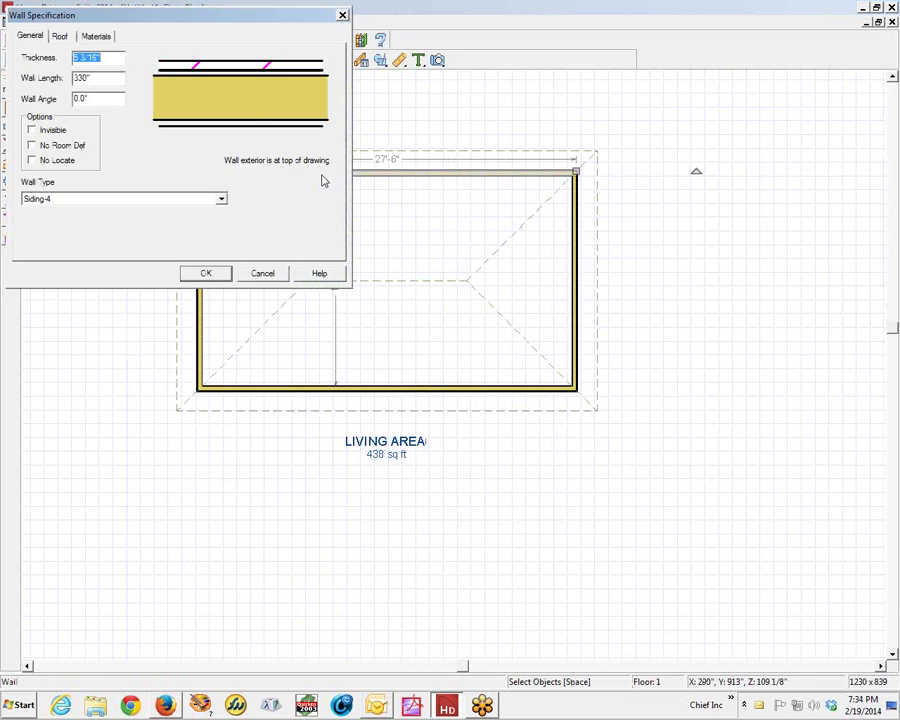
pyautogui.click(265, 273)
pyautogui.doubleClick(415, 176)
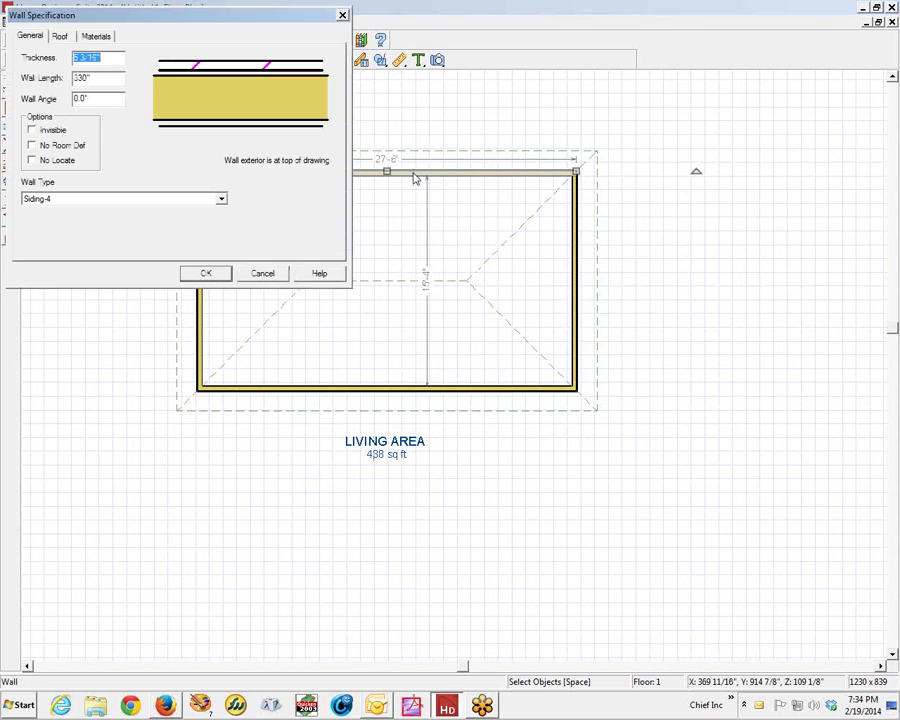
pyautogui.click(266, 275)
pyautogui.click(369, 257)
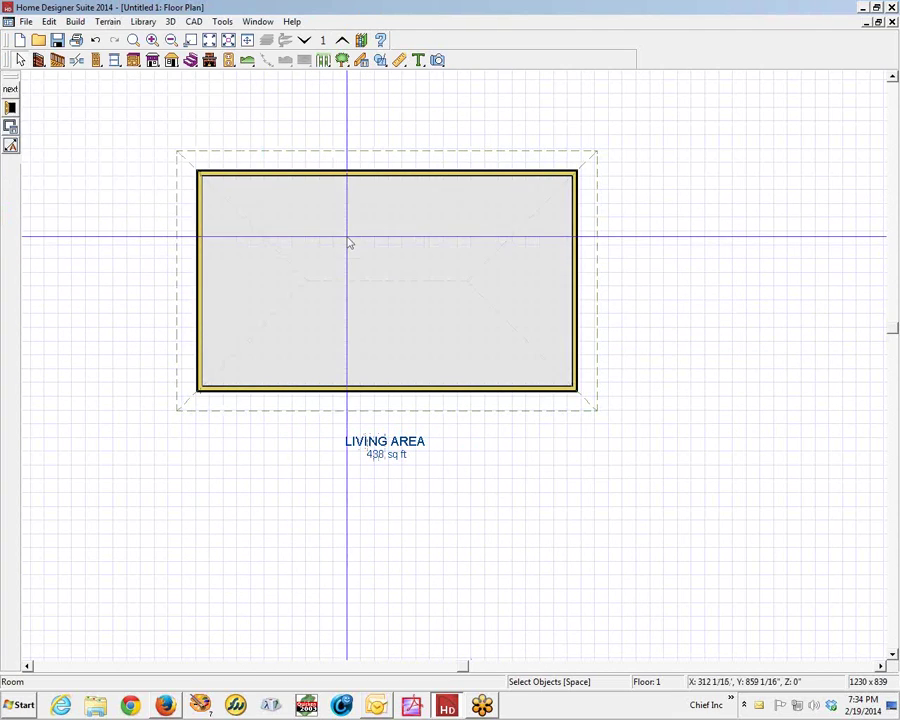
# Step: Review the room's specification without changes, then float the Edit toolbar over the plan
pyautogui.doubleClick(347, 240)
pyautogui.moveTo(43, 22); pyautogui.dragTo(270, 128)
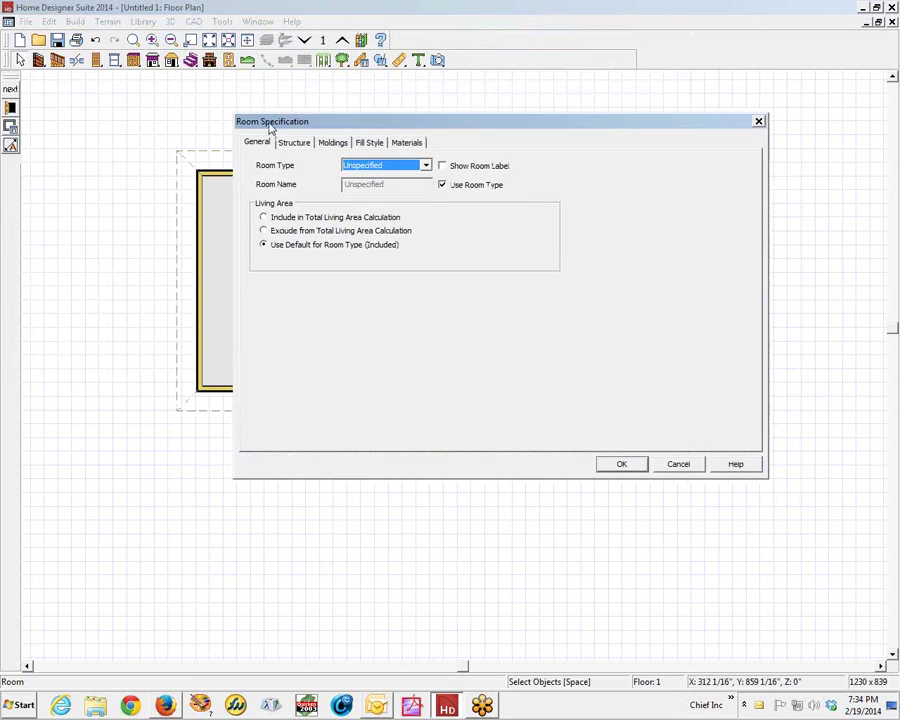
pyautogui.click(676, 463)
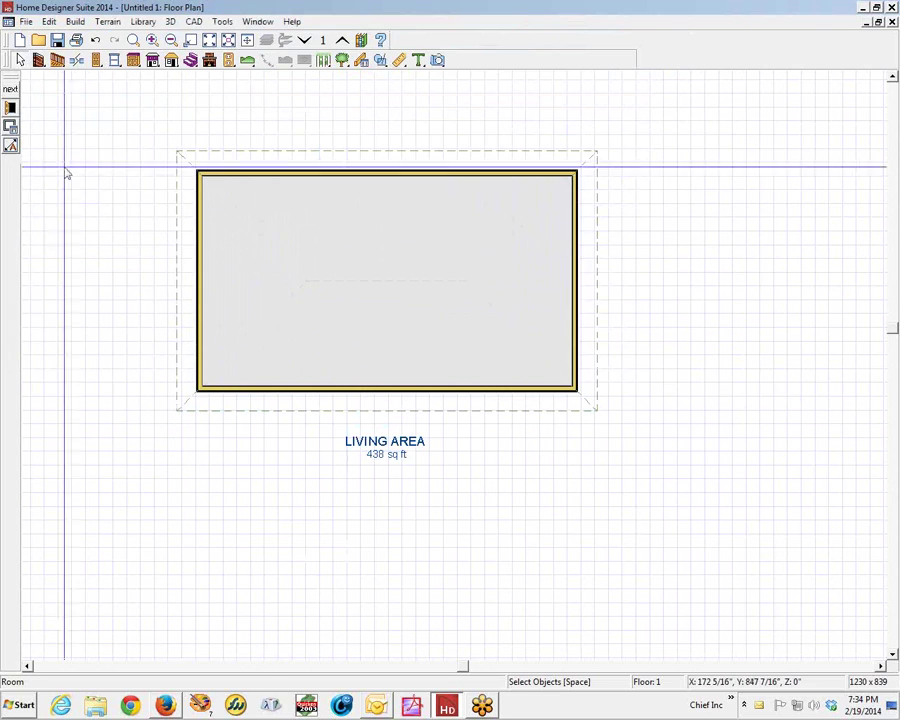
pyautogui.moveTo(9, 84); pyautogui.dragTo(142, 123)
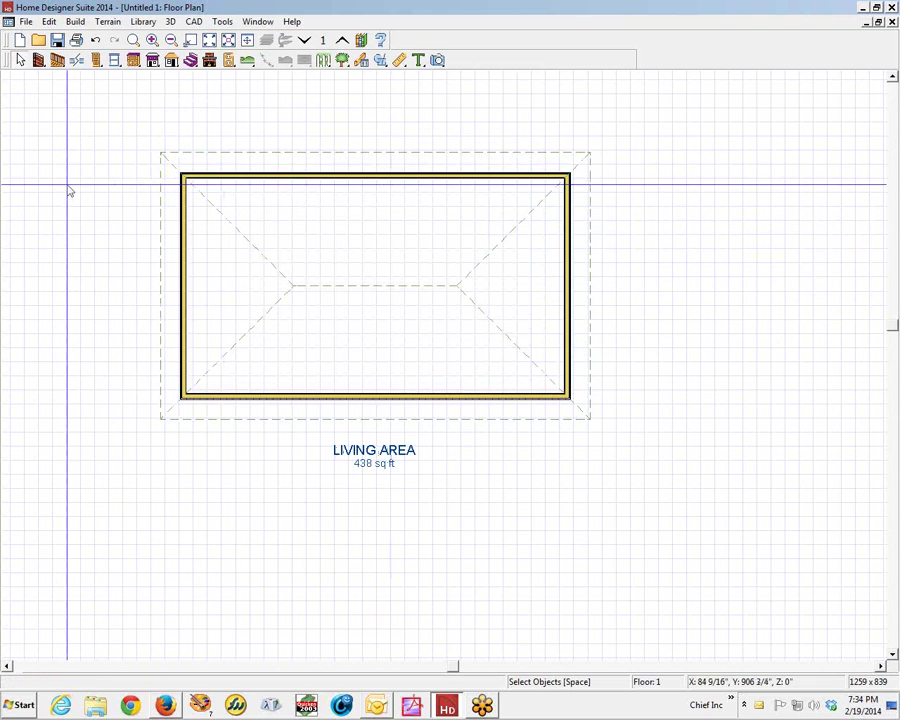
pyautogui.click(247, 182)
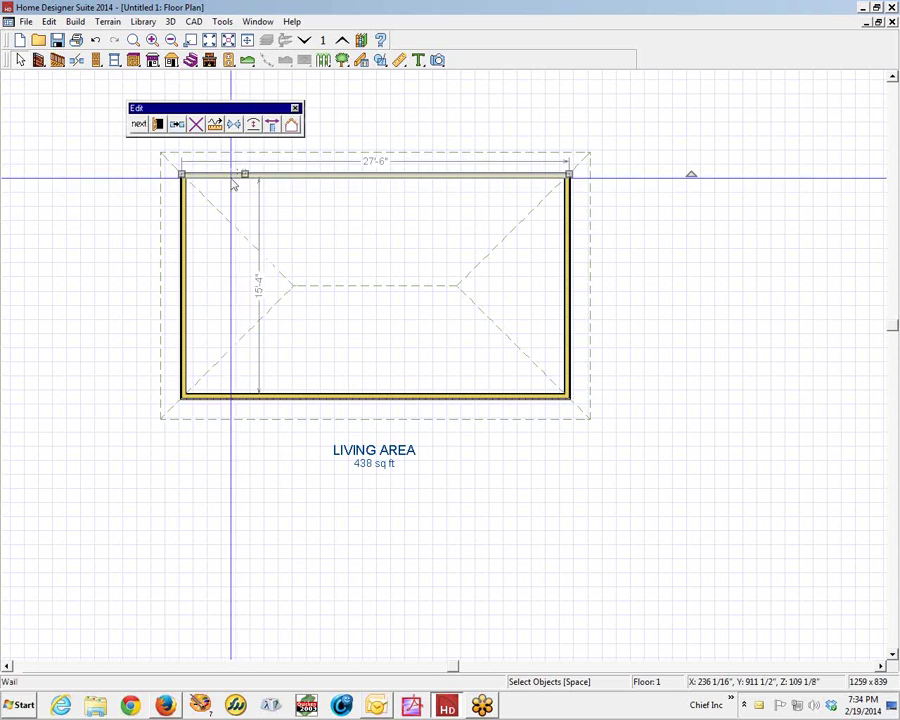
pyautogui.click(158, 125)
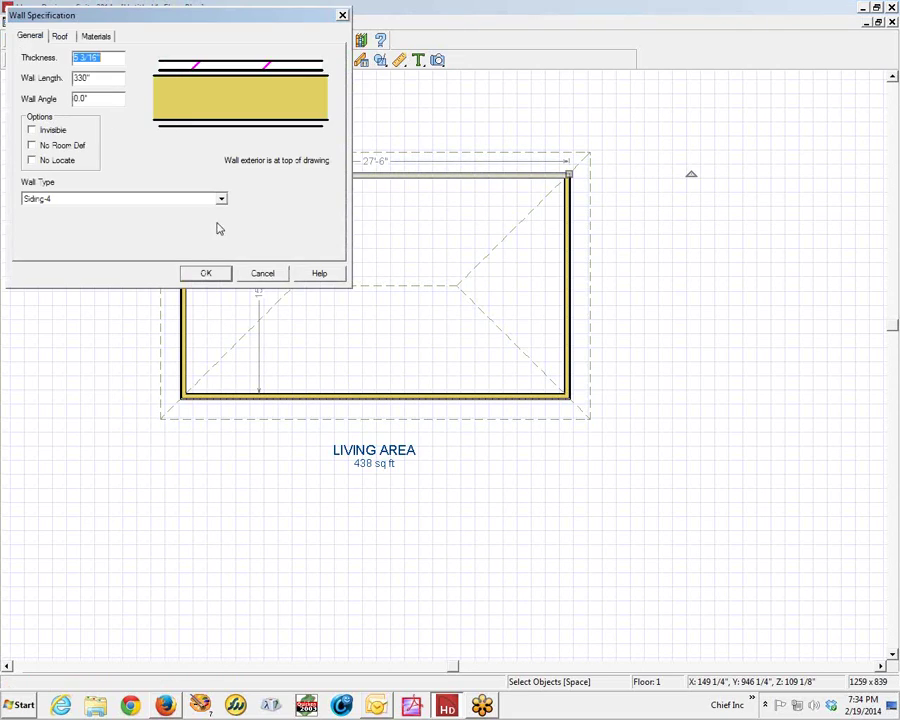
pyautogui.click(260, 276)
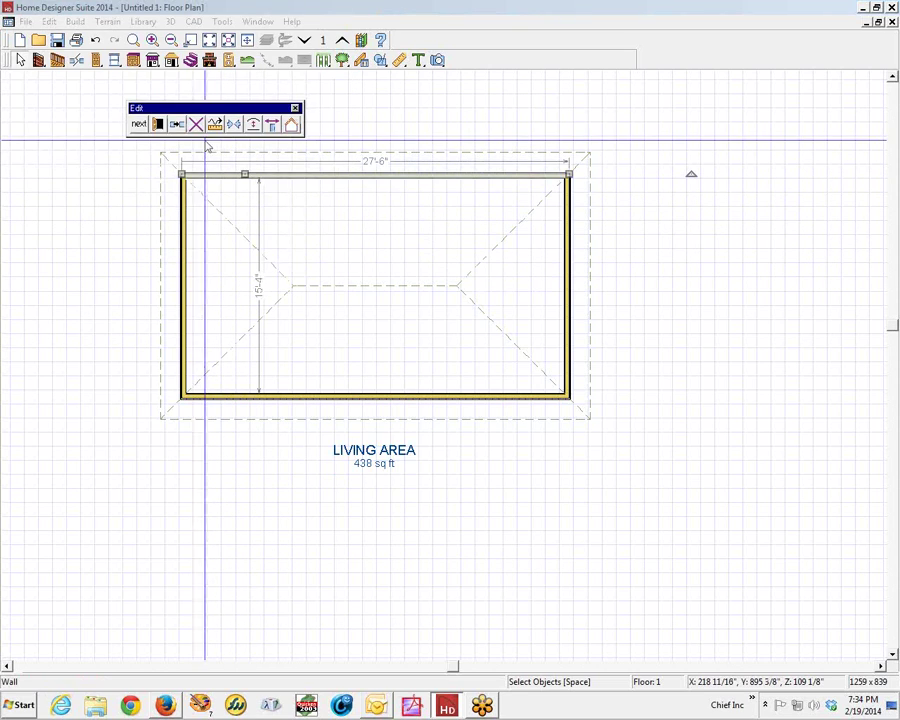
pyautogui.click(176, 126)
pyautogui.moveTo(423, 132); pyautogui.dragTo(416, 114)
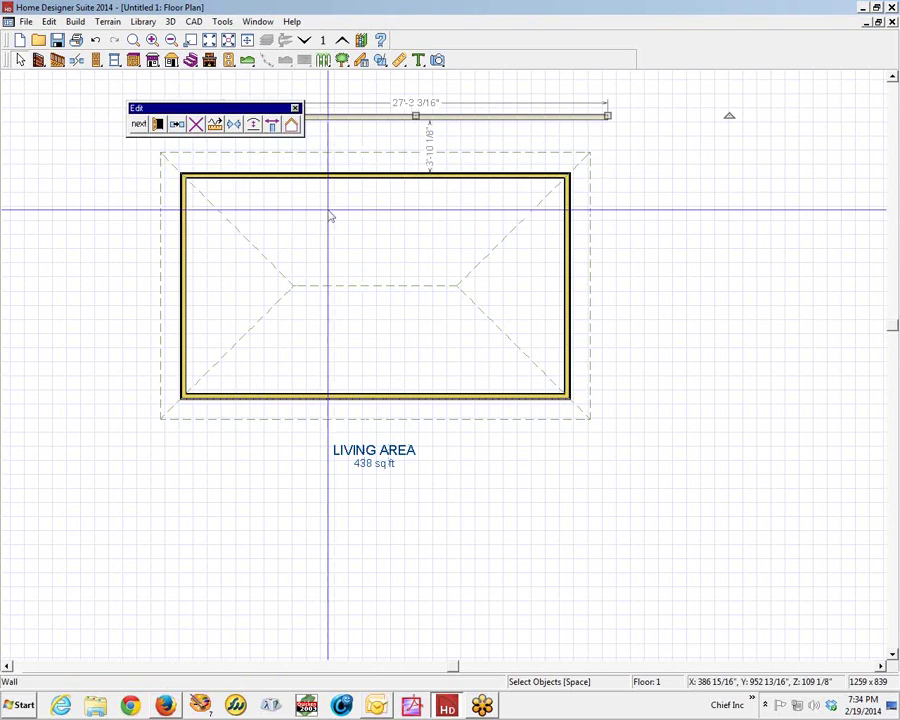
pyautogui.click(195, 125)
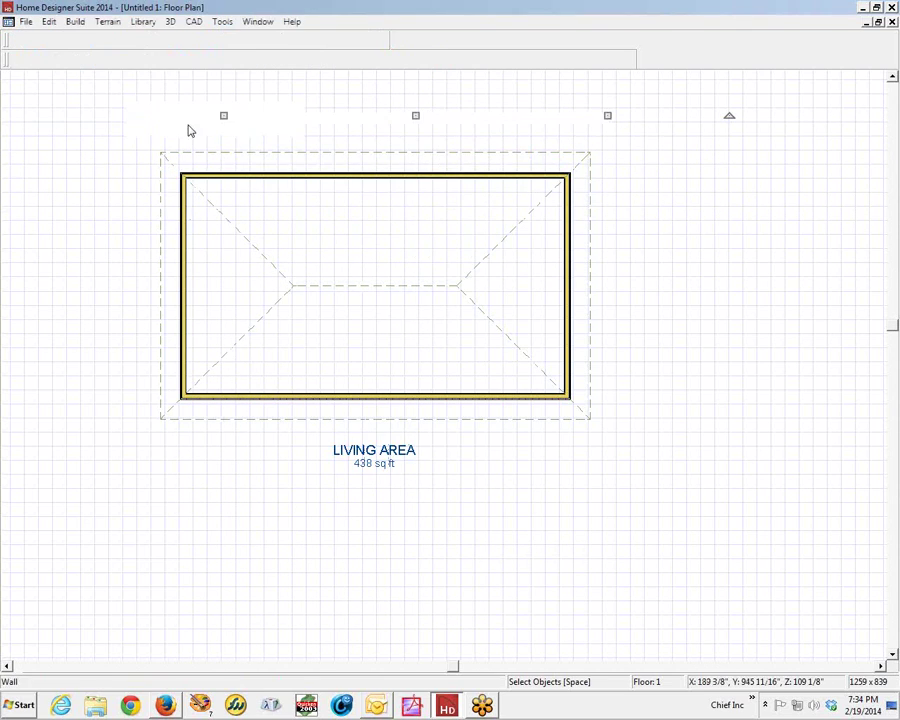
pyautogui.click(255, 180)
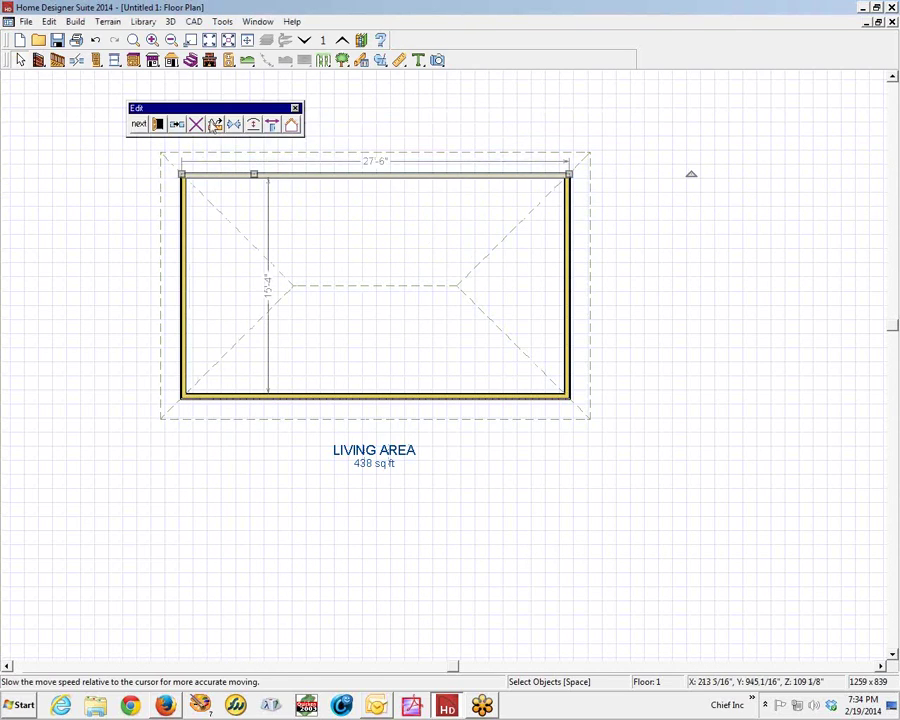
pyautogui.click(195, 126)
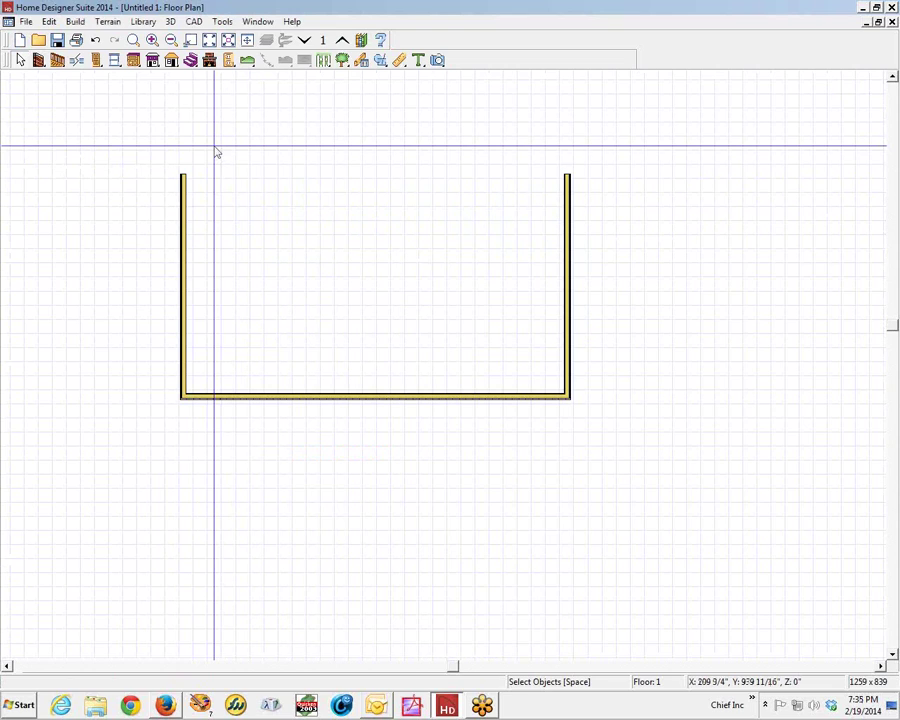
pyautogui.hotkey('ctrl', 'z')
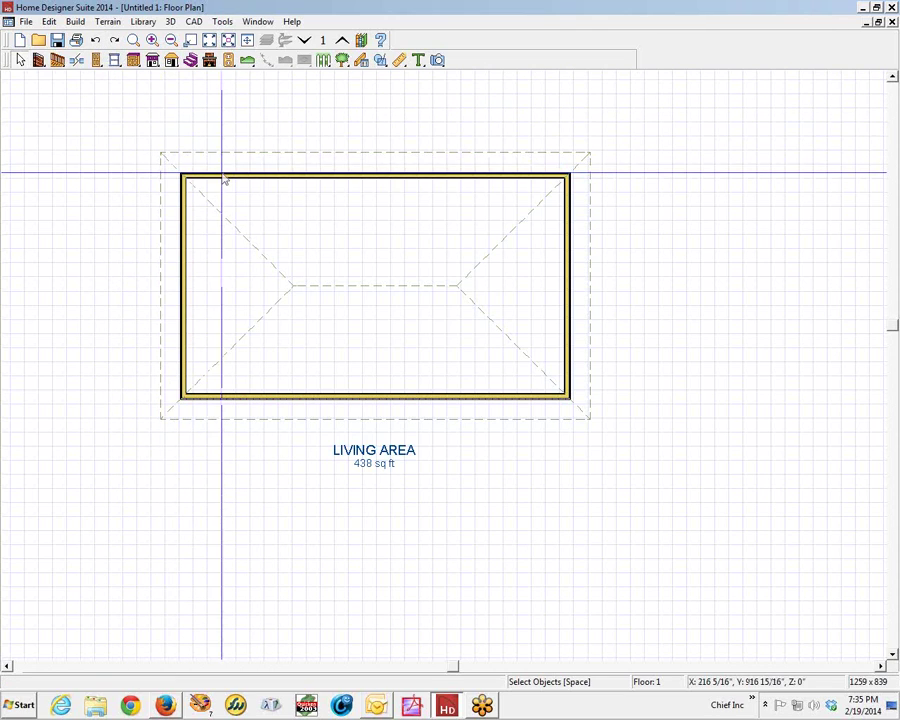
# Step: Place a base cabinet against the inside of the top wall near the left corner
pyautogui.click(152, 60)
pyautogui.click(277, 187)
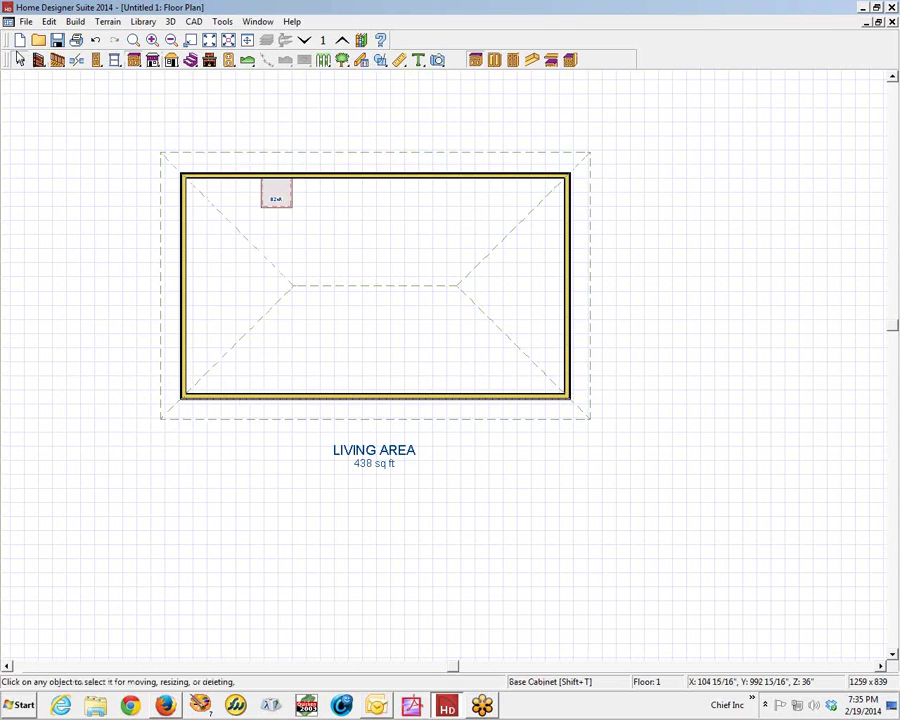
pyautogui.click(20, 60)
pyautogui.doubleClick(278, 196)
pyautogui.click(176, 385)
# Step: Recheck the base cabinet's specification, then move the floating Edit toolbar back near the plan
pyautogui.doubleClick(284, 200)
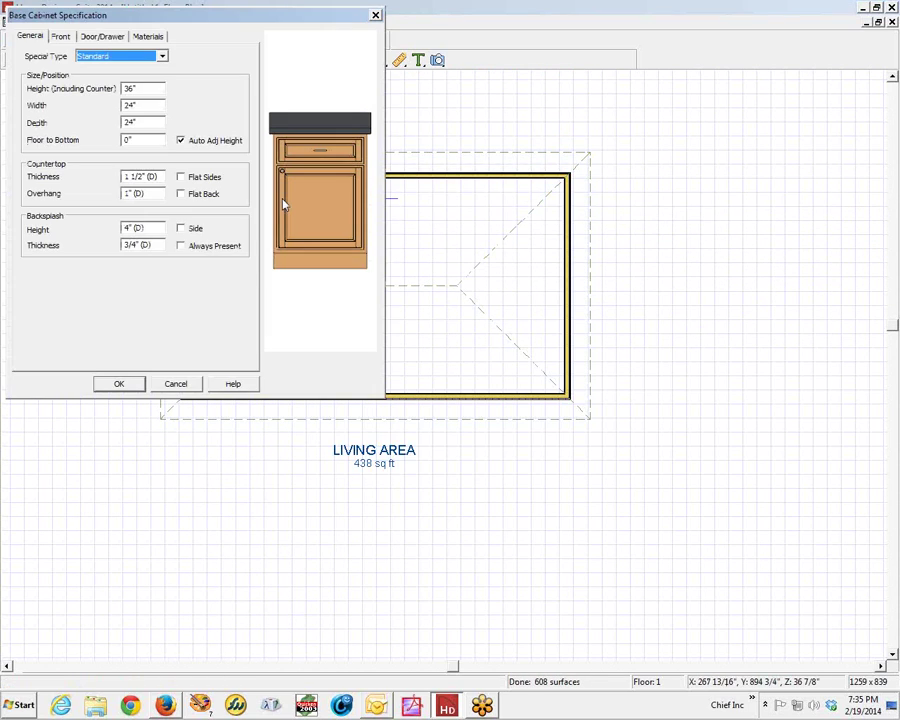
pyautogui.click(178, 380)
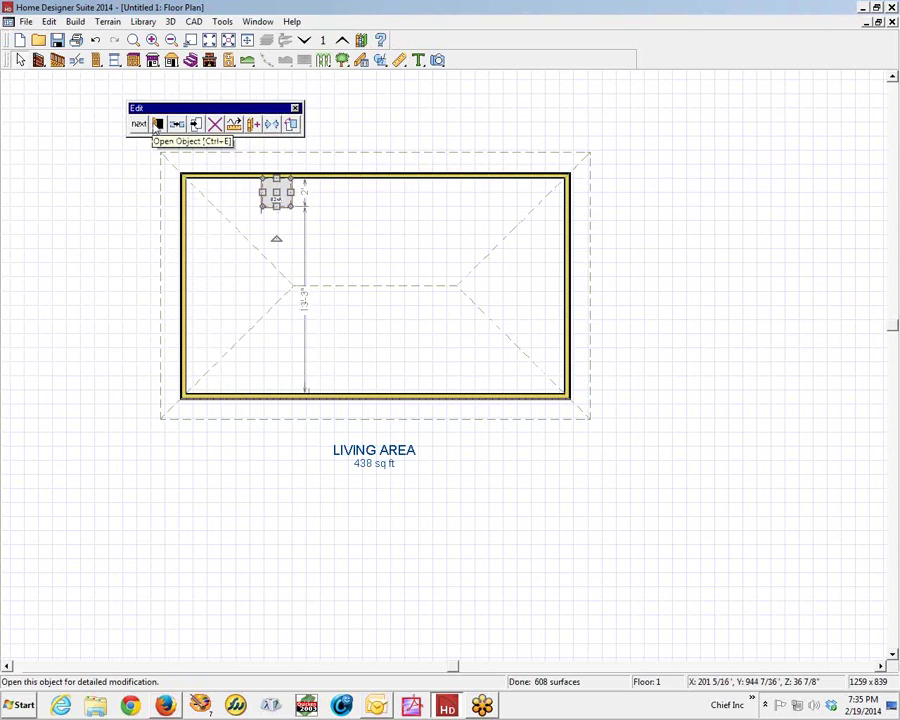
pyautogui.moveTo(212, 112); pyautogui.dragTo(34, 137)
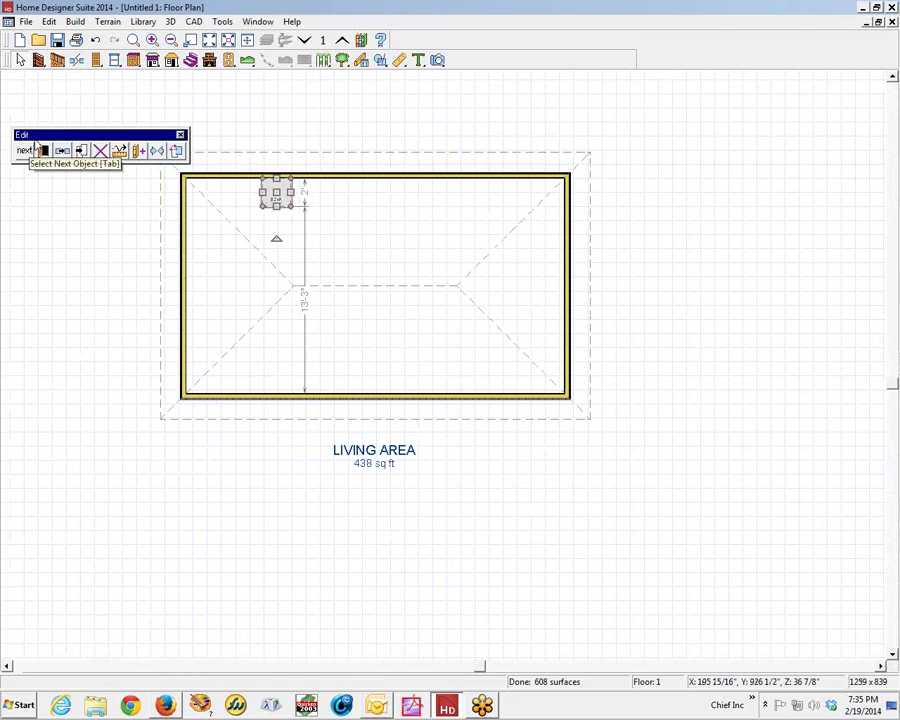
pyautogui.moveTo(41, 137); pyautogui.dragTo(3, 147)
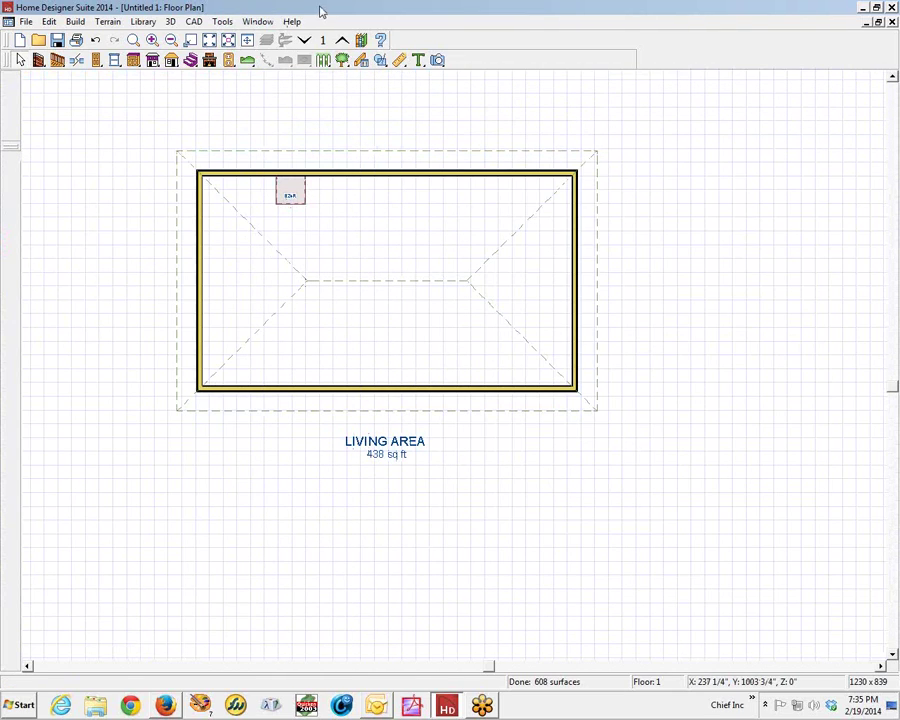
# Step: Draw an 83"-long, 3 1/2"-thick vertical fence below the house and check its specification
pyautogui.click(327, 60)
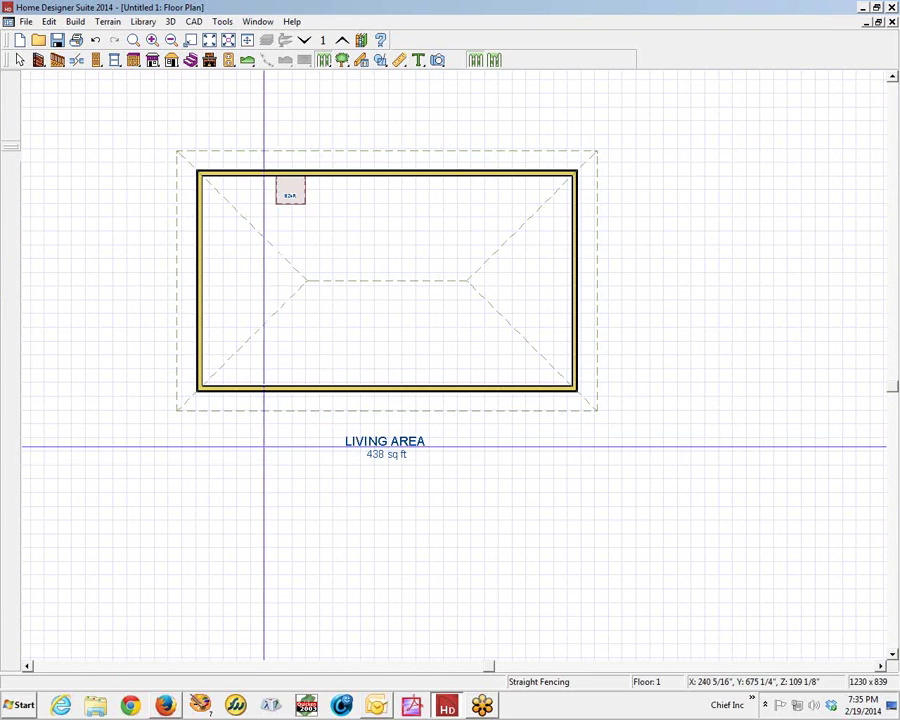
pyautogui.moveTo(263, 444); pyautogui.dragTo(262, 540)
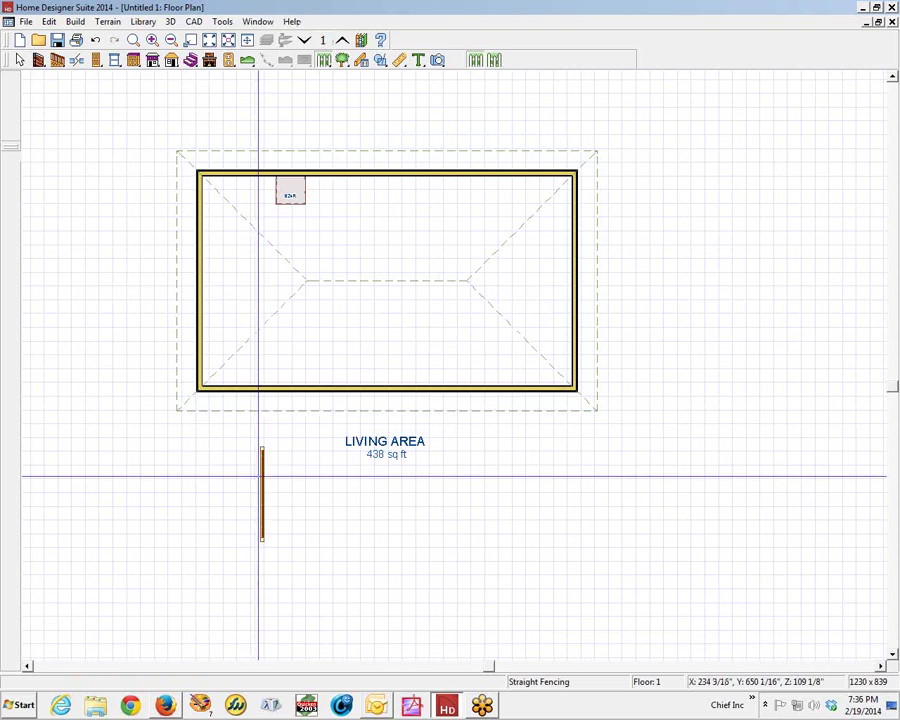
pyautogui.rightClick(264, 476)
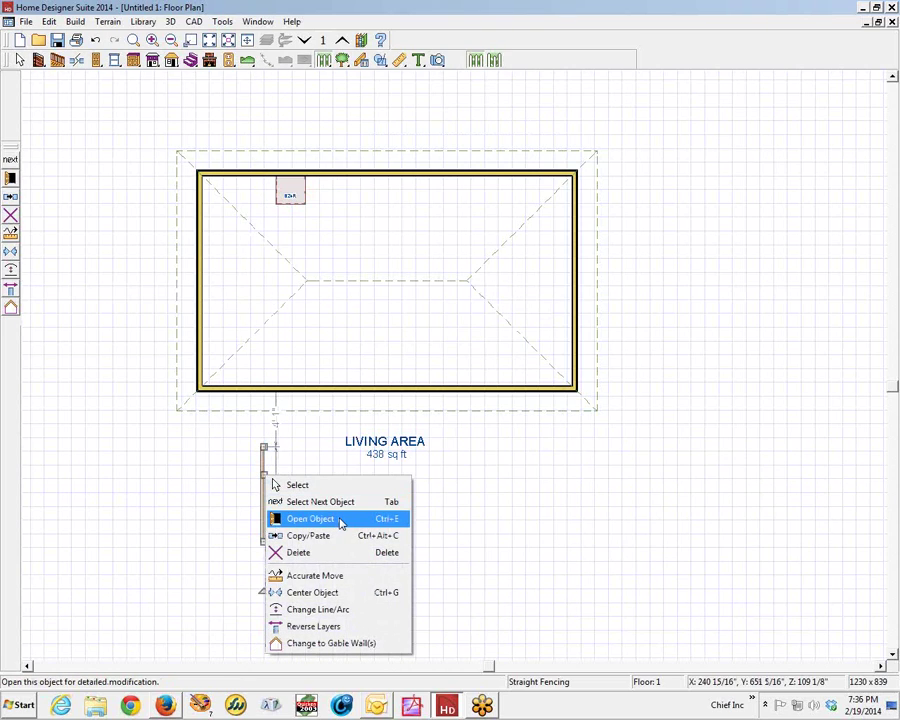
pyautogui.click(290, 485)
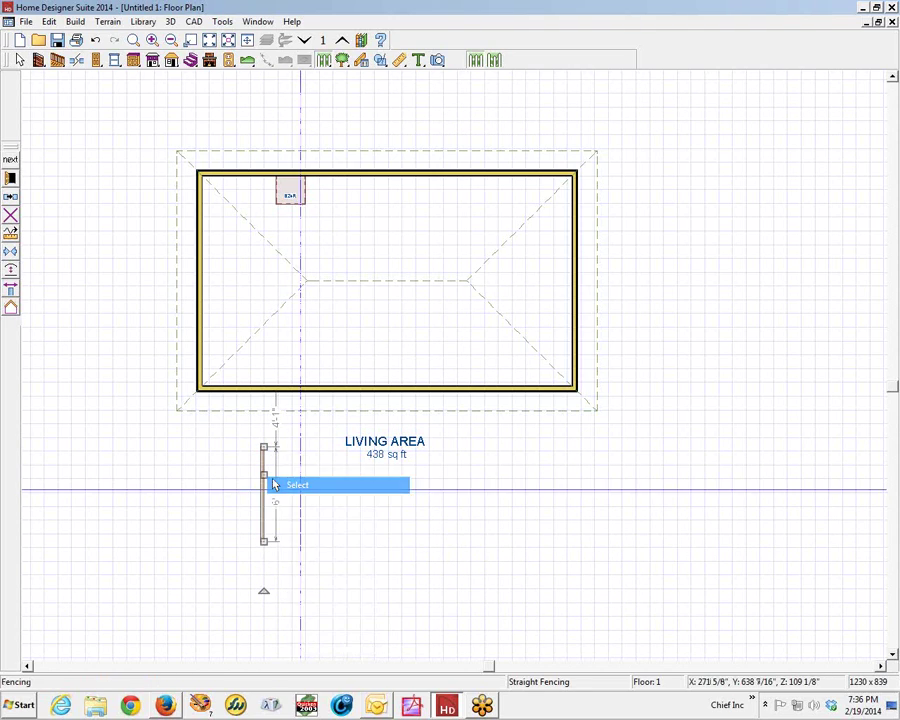
pyautogui.click(10, 178)
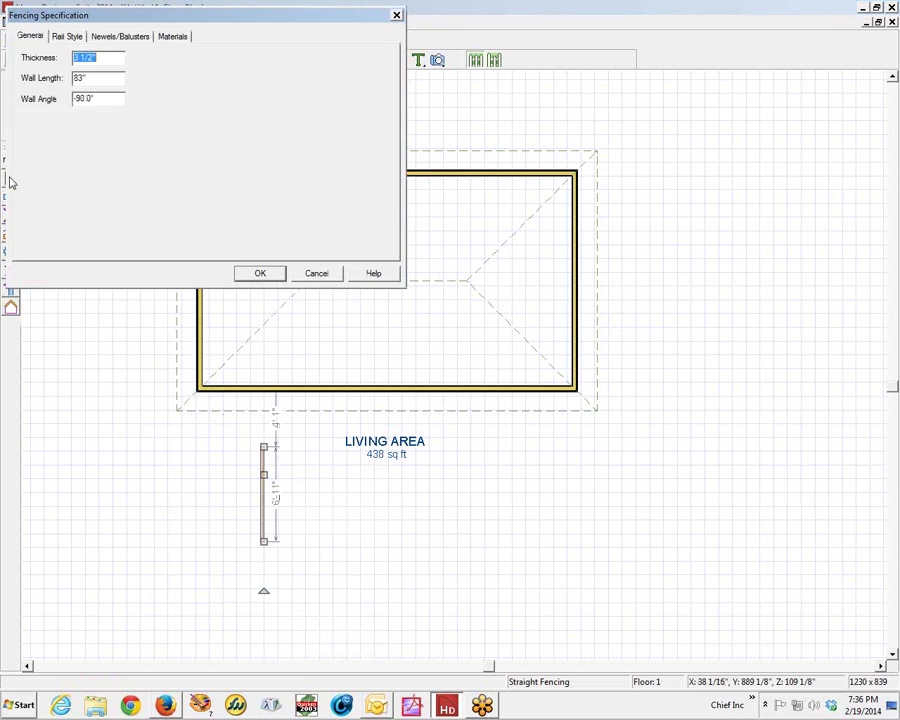
pyautogui.click(315, 280)
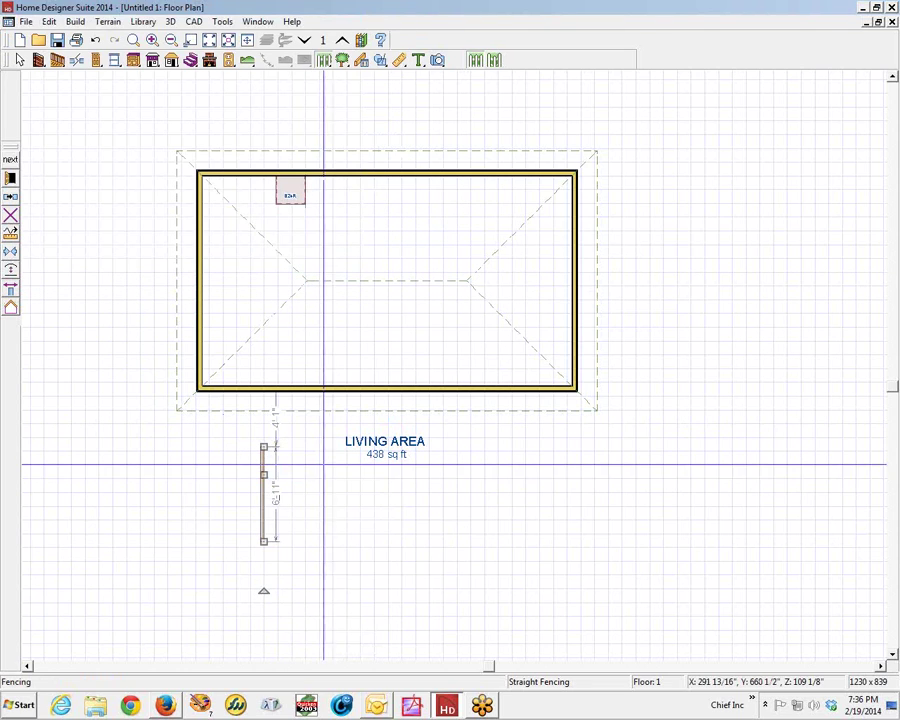
pyautogui.click(323, 478)
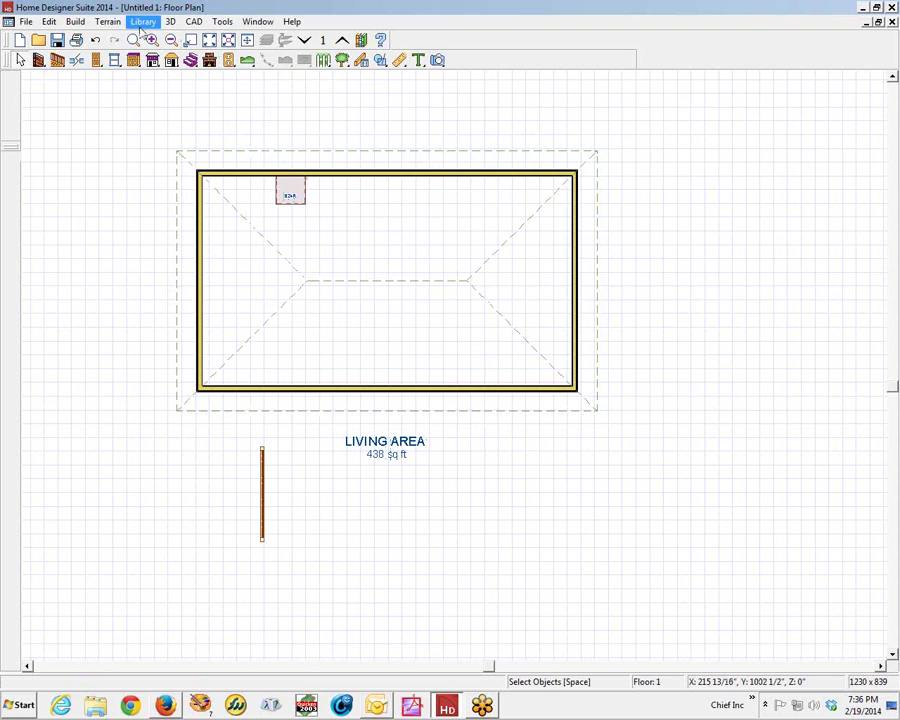
pyautogui.click(52, 22)
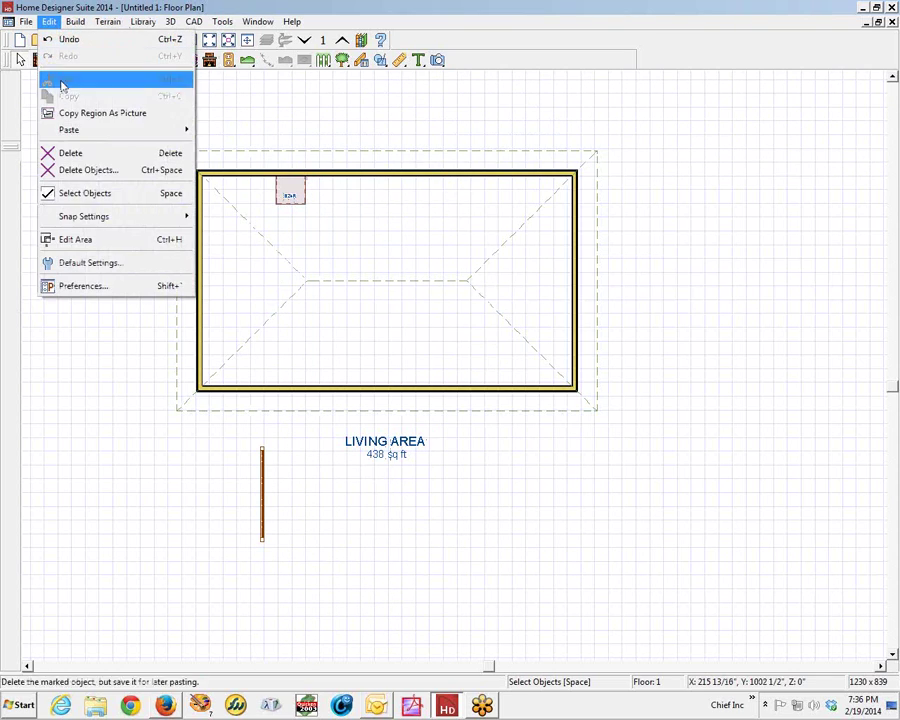
pyautogui.click(82, 264)
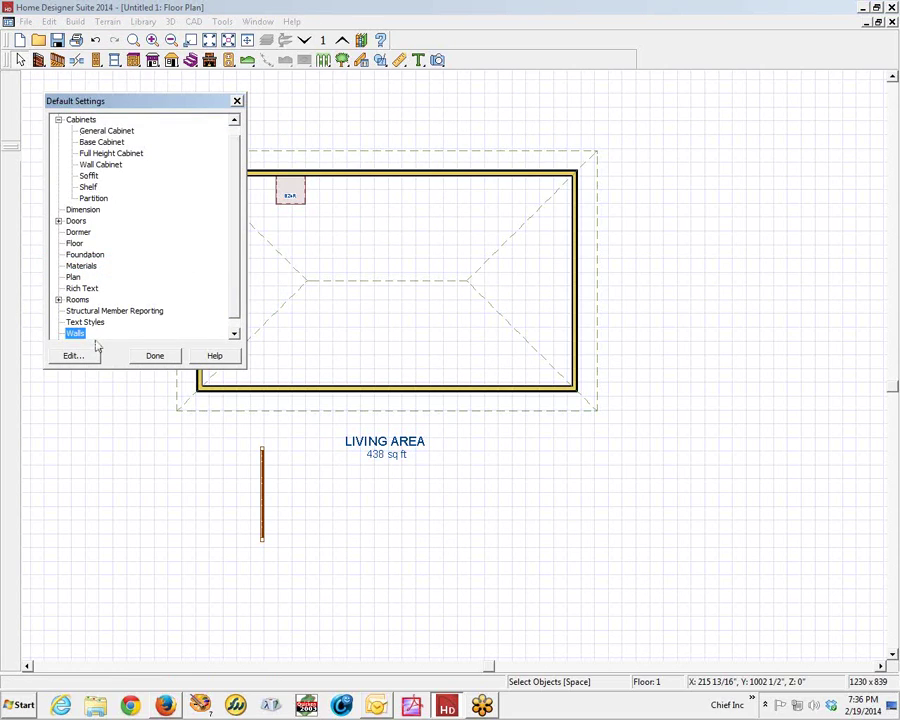
pyautogui.click(146, 360)
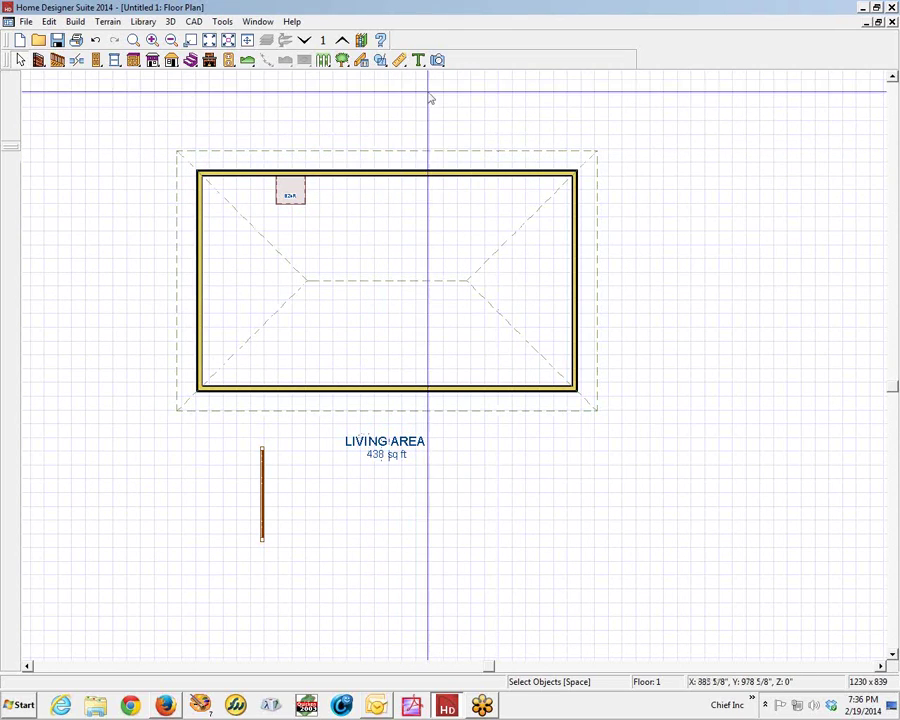
# Step: Open a Full Overview perspective 3-D camera view of the house
pyautogui.click(437, 61)
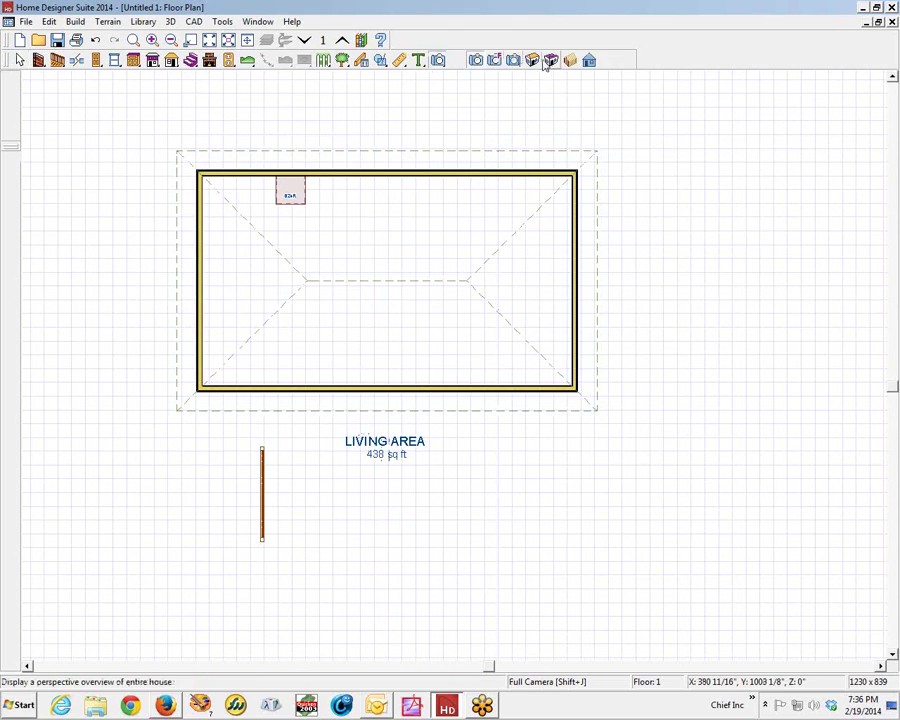
pyautogui.click(554, 61)
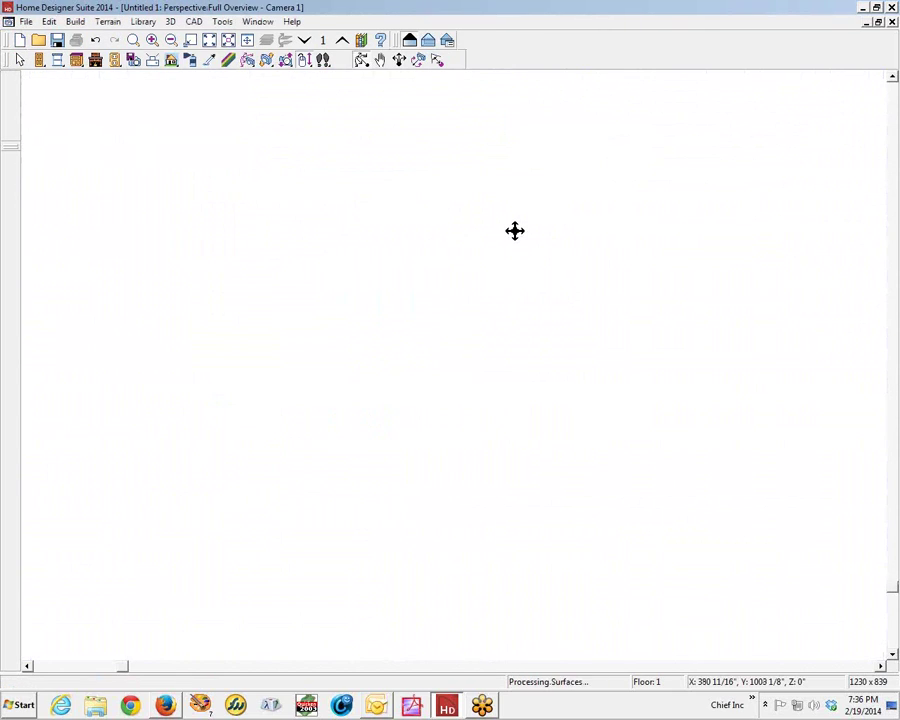